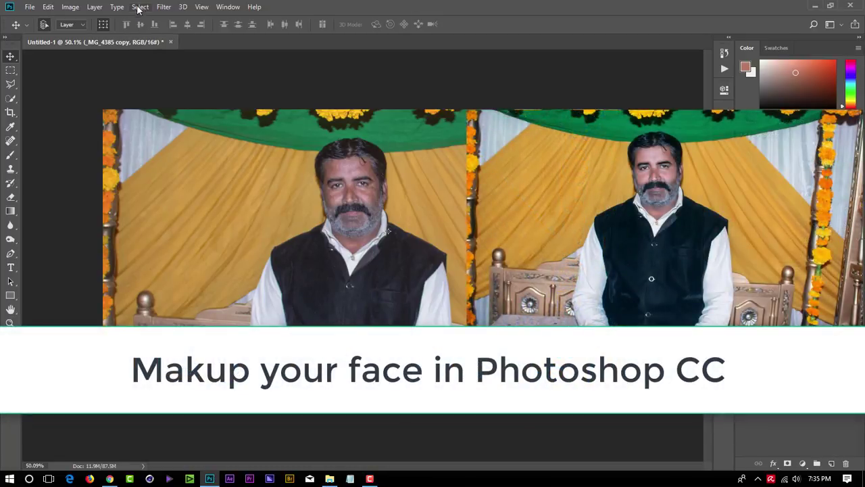
# Step: Add a new empty Layer 1 above the photo layer
pyautogui.click(94, 7)
pyautogui.click(226, 19)
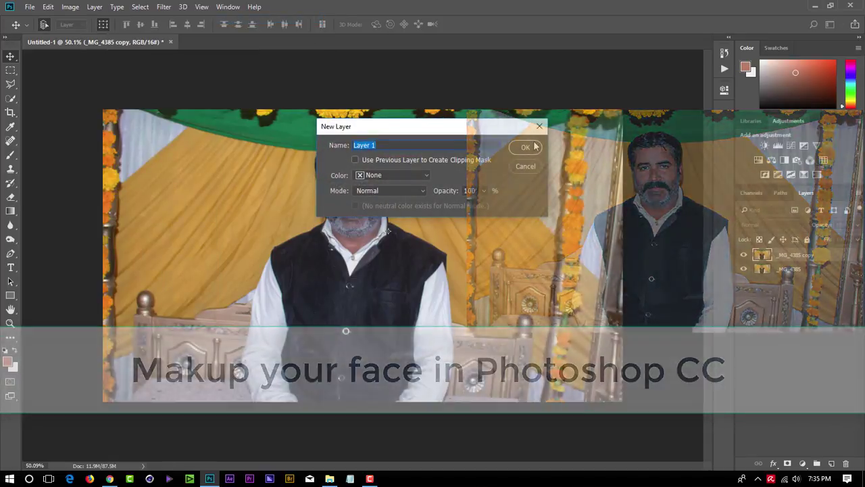
pyautogui.click(526, 147)
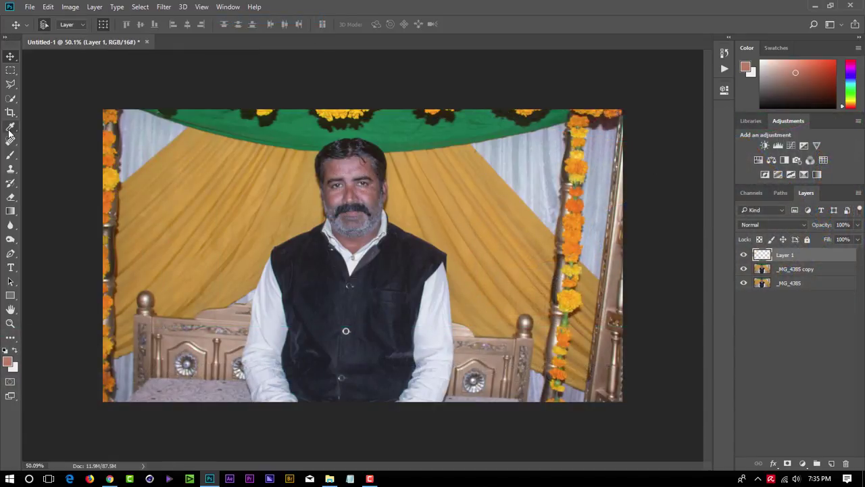
# Step: Set the foreground colour to near-white #f6f6f6 and switch to the Brush tool
pyautogui.click(10, 127)
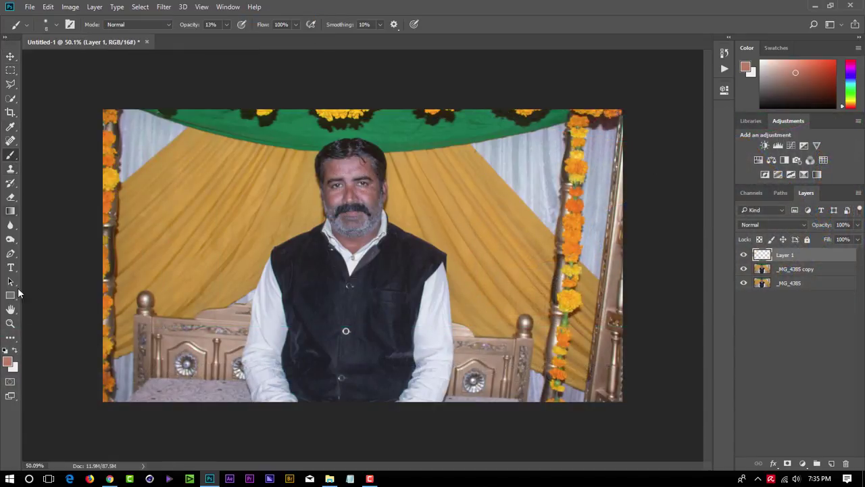
pyautogui.click(7, 360)
pyautogui.moveTo(565, 234); pyautogui.dragTo(531, 233)
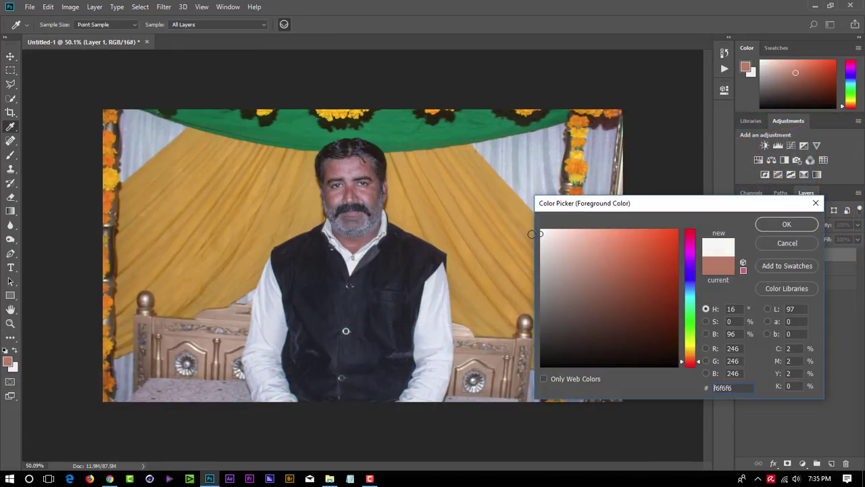
pyautogui.click(787, 225)
pyautogui.press('b')
pyautogui.scroll(3, 396, 180)
pyautogui.scroll(3, 405, 183)
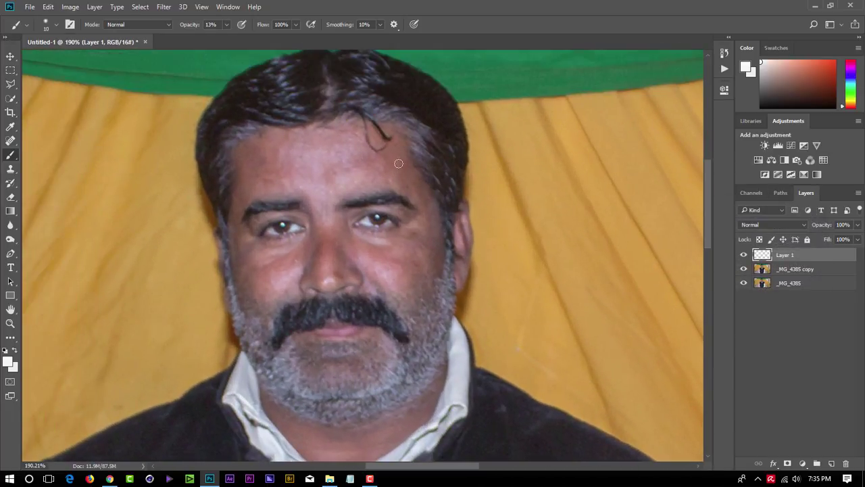
# Step: With a size-50 brush at 49% opacity, paint white over the forehead and left cheek
pyautogui.press(']')
pyautogui.press(']')
pyautogui.press(']')
pyautogui.press(']')
pyautogui.click(225, 24)
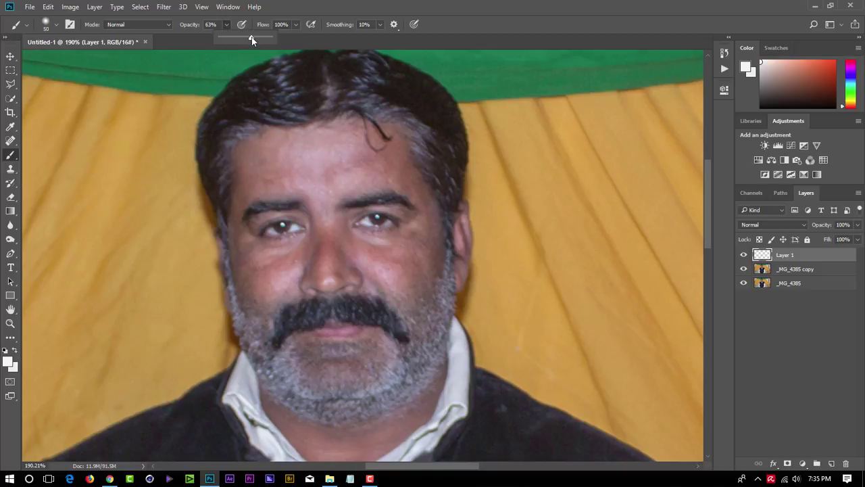
pyautogui.moveTo(246, 38); pyautogui.dragTo(244, 38)
pyautogui.moveTo(279, 159)
pyautogui.mouseDown()
pyautogui.moveTo(266, 166)
pyautogui.moveTo(394, 168)
pyautogui.moveTo(270, 174)
pyautogui.moveTo(375, 166)
pyautogui.moveTo(412, 183)
pyautogui.moveTo(396, 254)
pyautogui.moveTo(415, 265)
pyautogui.mouseUp()
pyautogui.moveTo(289, 250)
pyautogui.mouseDown()
pyautogui.moveTo(264, 294)
pyautogui.moveTo(330, 241)
pyautogui.moveTo(326, 276)
pyautogui.mouseUp()
# Step: With a size-15 brush, lighten the nose, nostrils, both cheeks and the shadowed neck
pyautogui.press('[')
pyautogui.press('[')
pyautogui.press('[')
pyautogui.press('[')
pyautogui.press('[')
pyautogui.press('[')
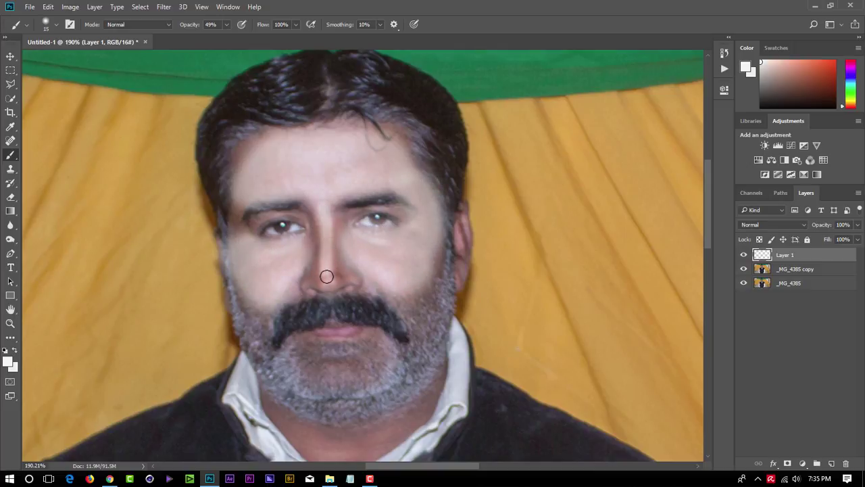
pyautogui.moveTo(346, 233)
pyautogui.mouseDown()
pyautogui.moveTo(340, 266)
pyautogui.moveTo(312, 228)
pyautogui.moveTo(332, 280)
pyautogui.moveTo(325, 284)
pyautogui.moveTo(319, 225)
pyautogui.moveTo(332, 221)
pyautogui.moveTo(309, 228)
pyautogui.moveTo(336, 199)
pyautogui.mouseUp()
pyautogui.moveTo(319, 281)
pyautogui.mouseDown()
pyautogui.moveTo(308, 291)
pyautogui.moveTo(407, 293)
pyautogui.moveTo(440, 249)
pyautogui.mouseUp()
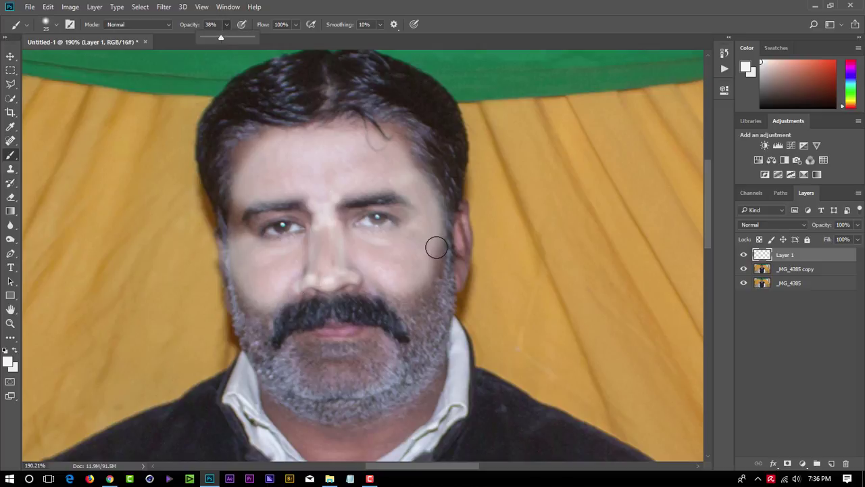
pyautogui.moveTo(436, 248)
pyautogui.mouseDown()
pyautogui.moveTo(412, 285)
pyautogui.moveTo(406, 153)
pyautogui.moveTo(332, 132)
pyautogui.moveTo(238, 192)
pyautogui.moveTo(266, 307)
pyautogui.mouseUp()
pyautogui.moveTo(355, 271); pyautogui.dragTo(362, 173)
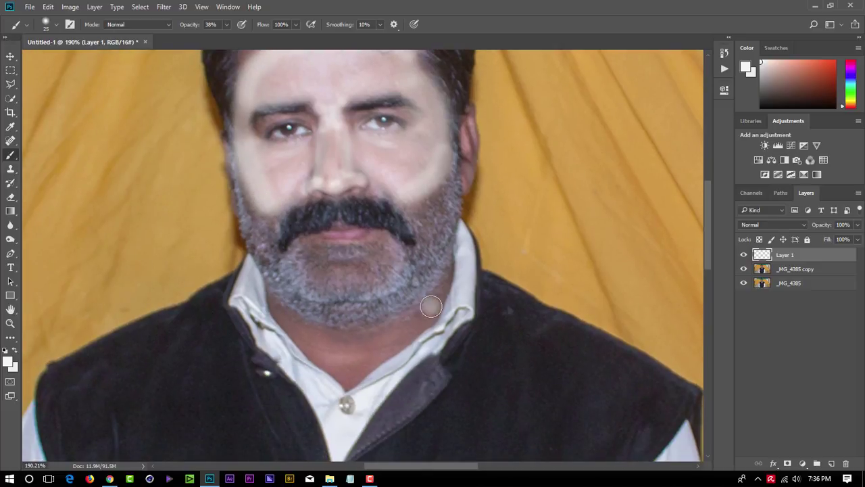
pyautogui.moveTo(431, 307)
pyautogui.mouseDown()
pyautogui.moveTo(324, 328)
pyautogui.moveTo(277, 311)
pyautogui.moveTo(351, 362)
pyautogui.moveTo(436, 294)
pyautogui.moveTo(318, 365)
pyautogui.moveTo(341, 383)
pyautogui.mouseUp()
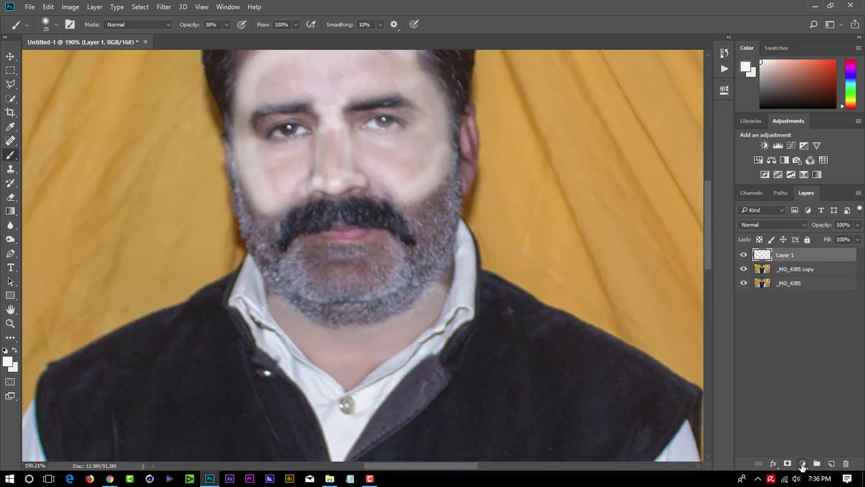
# Step: Set Layer 1's blend mode to Soft Light
pyautogui.click(802, 464)
pyautogui.click(803, 465)
pyautogui.click(798, 225)
pyautogui.click(760, 336)
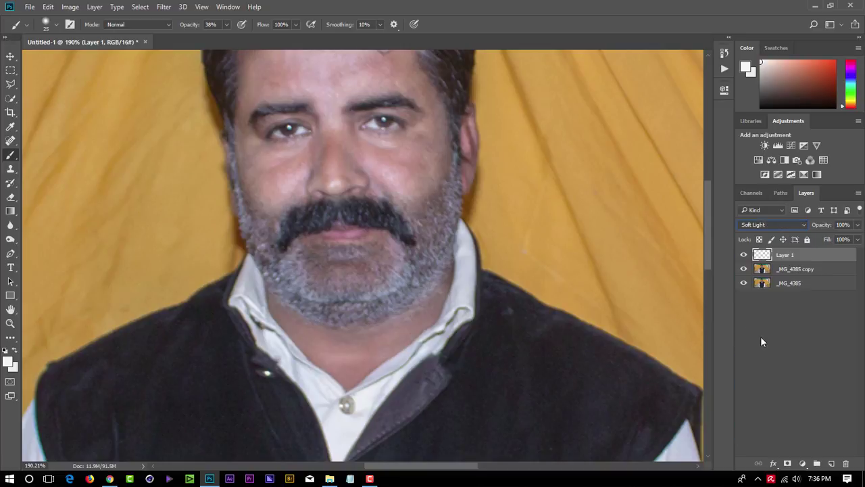
pyautogui.scroll(5, 514, 253)
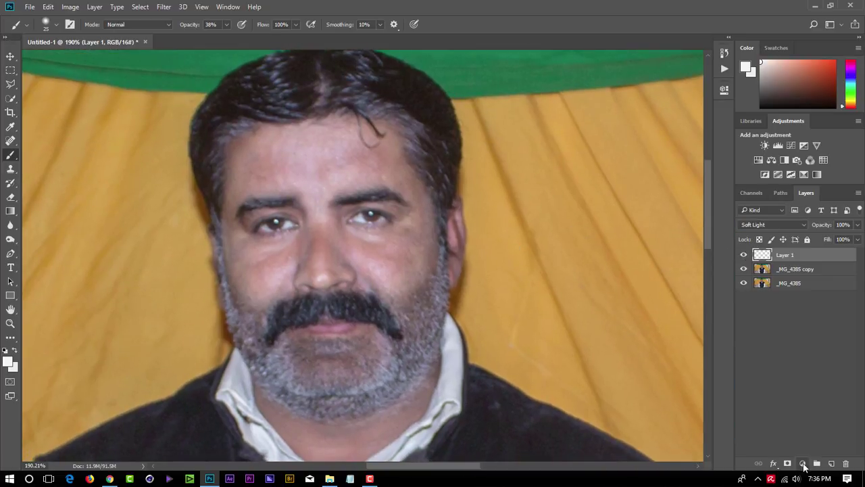
# Step: Add a layer mask and paint black at 100% opacity to remove lightening from the left eyebrow
pyautogui.click(787, 463)
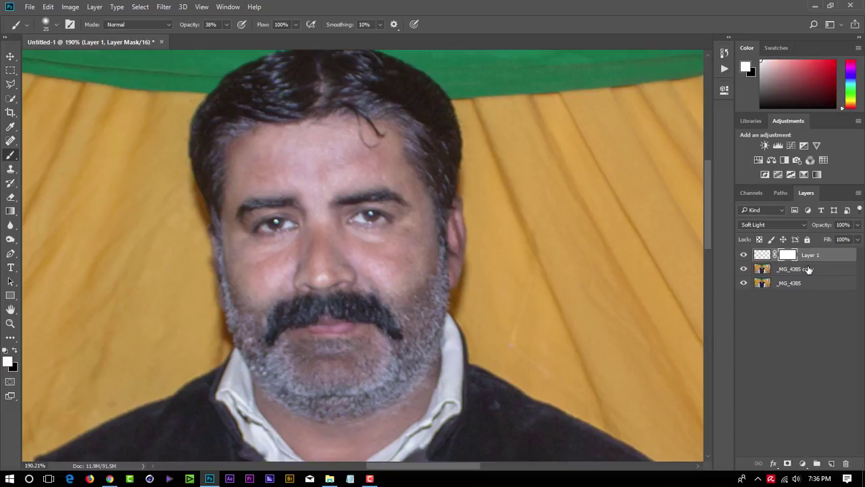
pyautogui.click(15, 350)
pyautogui.scroll(3, 308, 200)
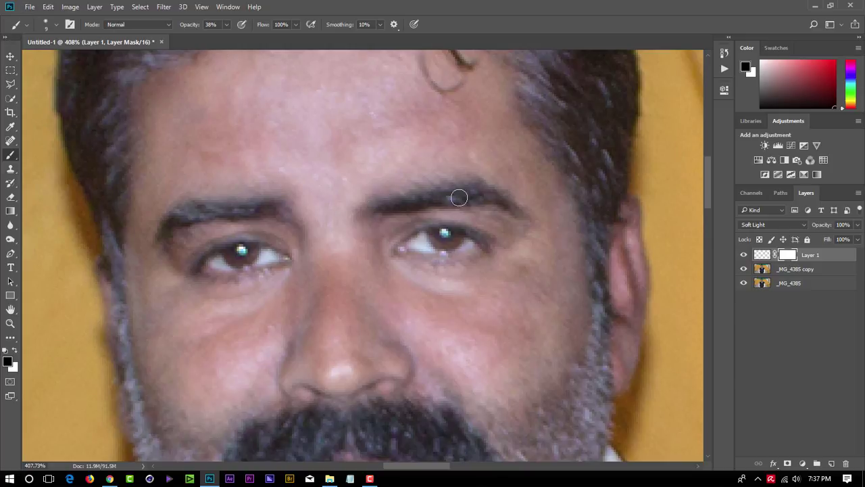
pyautogui.moveTo(226, 24); pyautogui.dragTo(434, 201)
pyautogui.moveTo(253, 223)
pyautogui.mouseDown()
pyautogui.moveTo(212, 209)
pyautogui.moveTo(169, 221)
pyautogui.mouseUp()
pyautogui.press('x')
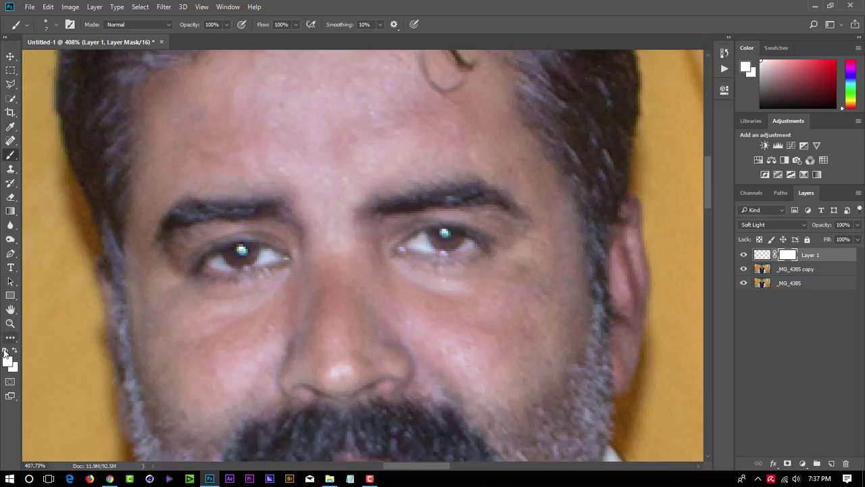
pyautogui.click(813, 270)
# Step: Sample a dark hair tone and darken the left eyebrow and moustache on the _MG_4385 copy layer
pyautogui.keyDown('alt'); pyautogui.click(620, 90); pyautogui.keyUp('alt')
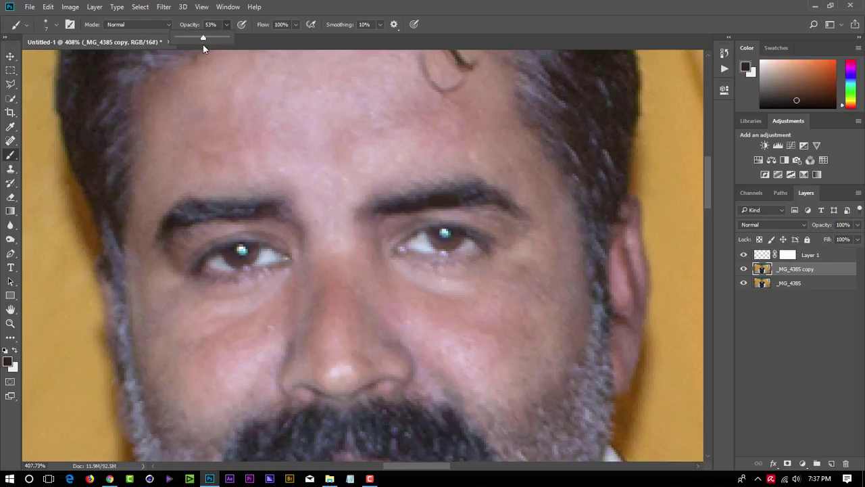
pyautogui.moveTo(272, 205); pyautogui.dragTo(181, 218)
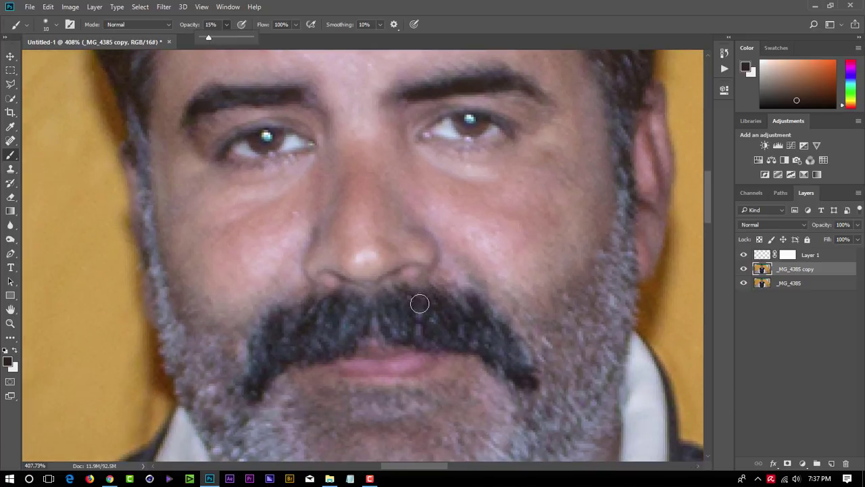
pyautogui.moveTo(419, 303)
pyautogui.mouseDown()
pyautogui.moveTo(394, 322)
pyautogui.moveTo(471, 332)
pyautogui.moveTo(392, 319)
pyautogui.moveTo(296, 326)
pyautogui.mouseUp()
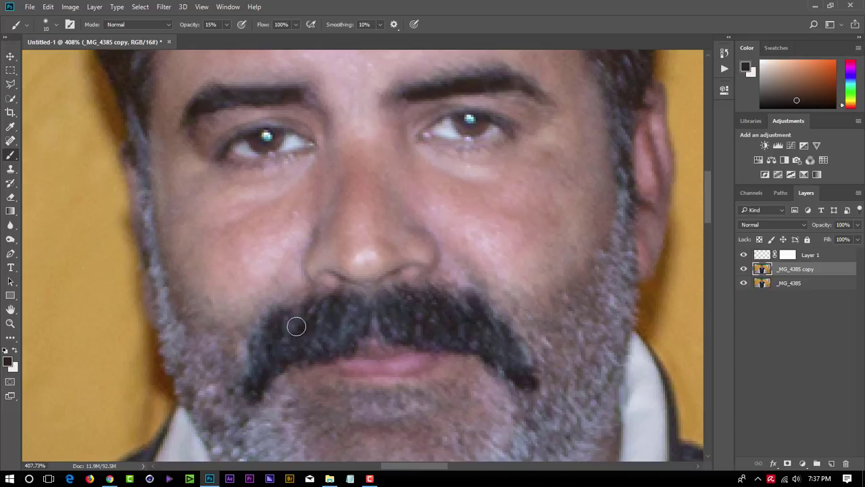
pyautogui.scroll(-5, 295, 326)
pyautogui.scroll(-1, 412, 183)
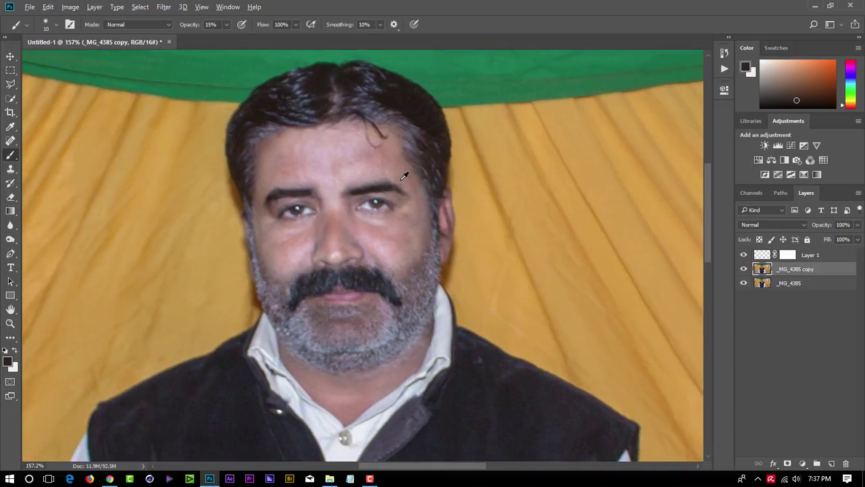
pyautogui.scroll(1, 404, 176)
pyautogui.scroll(-1, 405, 173)
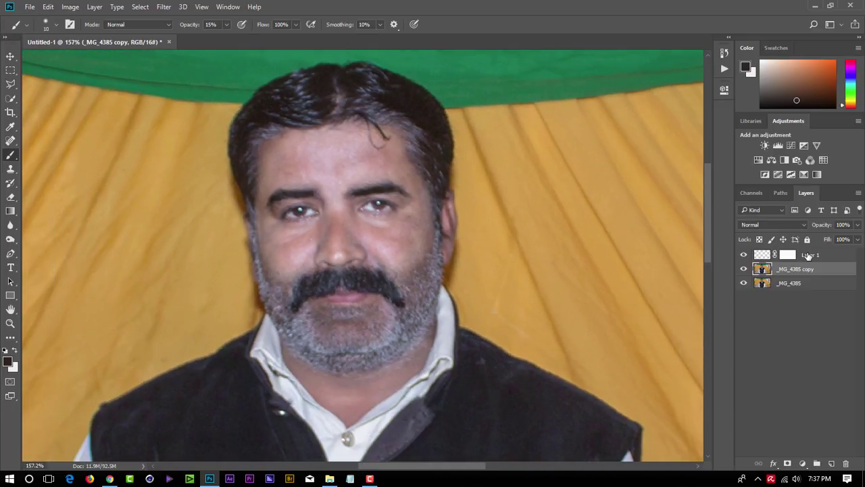
pyautogui.click(808, 256)
# Step: Target Layer 1's mask and make black the painting colour
pyautogui.scroll(-1, 444, 132)
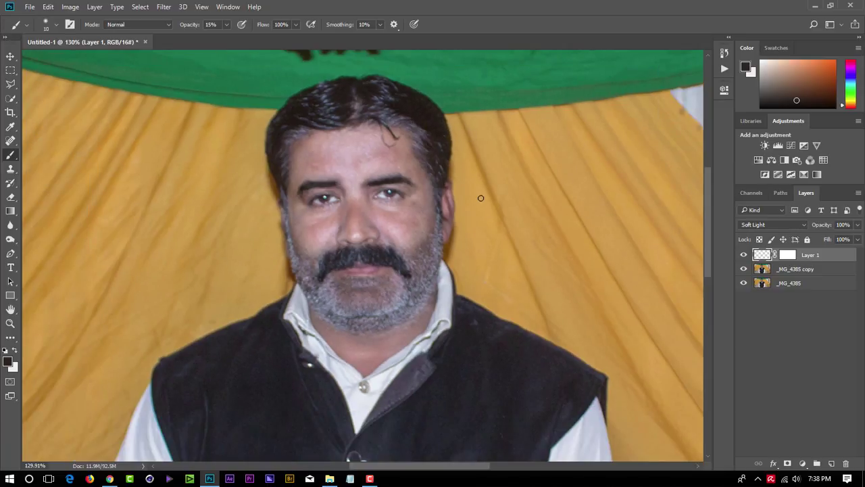
pyautogui.hotkey('ctrl', '\\')
pyautogui.press('x')
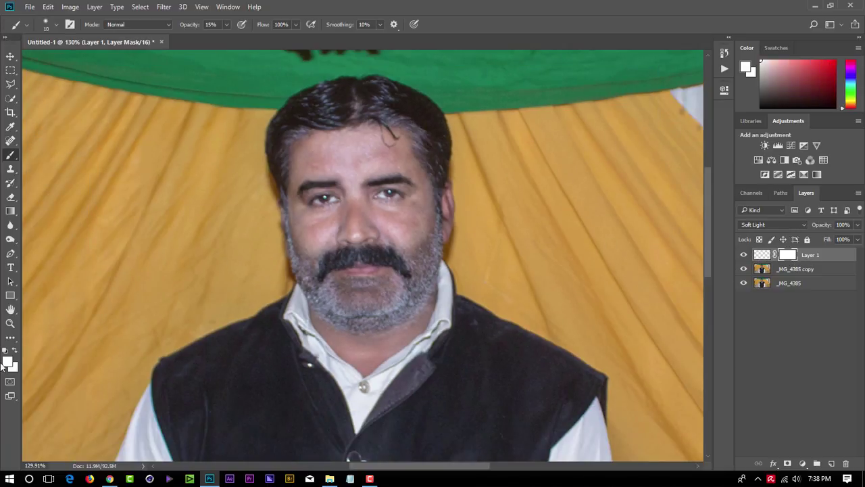
pyautogui.click(8, 363)
pyautogui.click(533, 375)
pyautogui.click(786, 220)
# Step: At 100% opacity, mask the lightening off the sideburn, beard edges and hairline
pyautogui.scroll(4, 365, 190)
pyautogui.press('0')
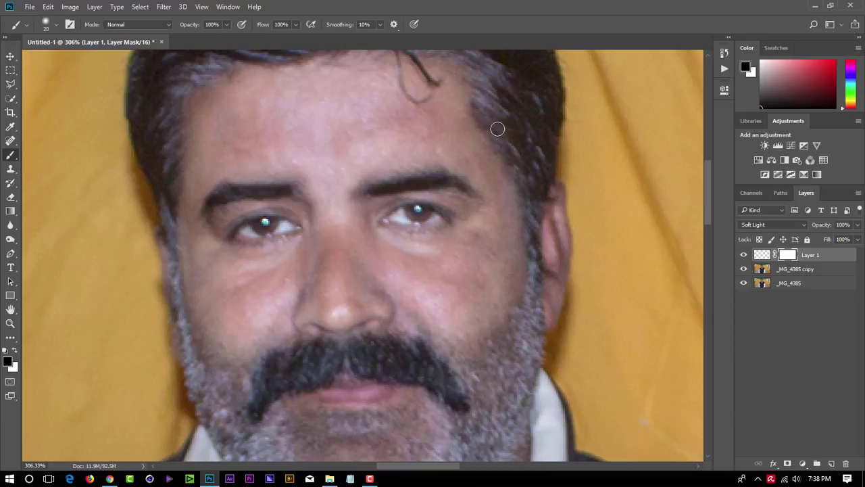
pyautogui.moveTo(492, 119)
pyautogui.mouseDown()
pyautogui.moveTo(529, 195)
pyautogui.moveTo(531, 296)
pyautogui.mouseUp()
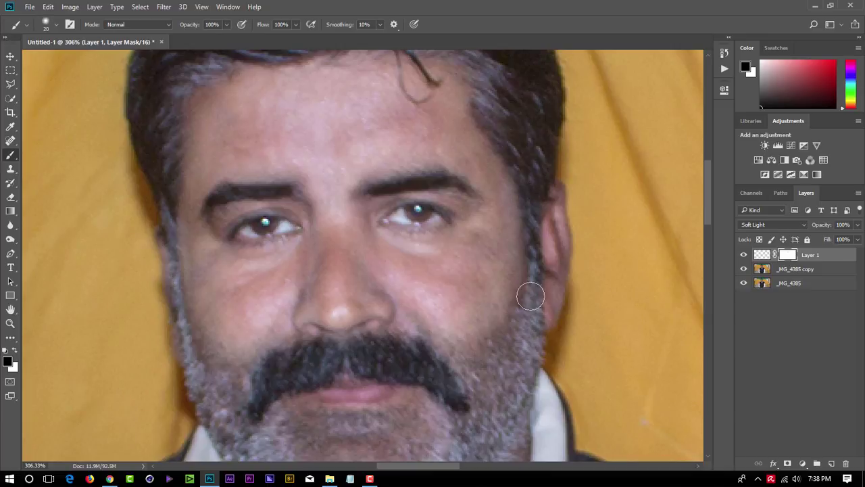
pyautogui.scroll(-5, 521, 344)
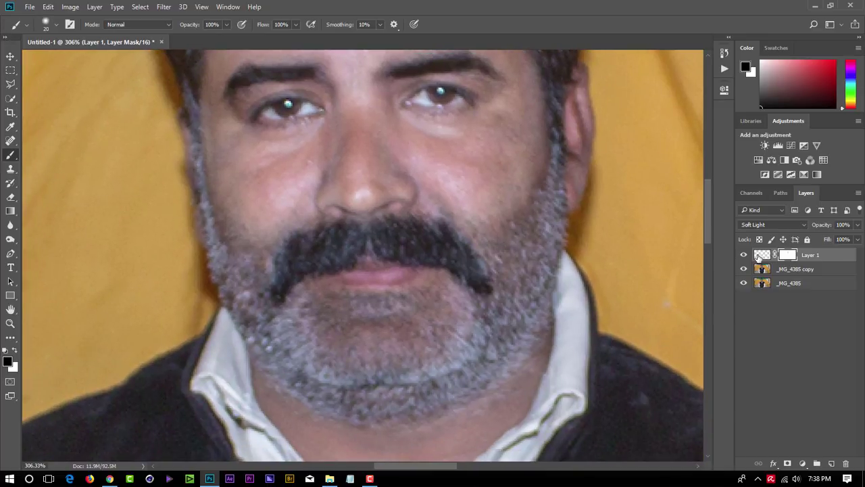
pyautogui.moveTo(207, 216); pyautogui.dragTo(226, 233)
pyautogui.moveTo(326, 115); pyautogui.dragTo(404, 319)
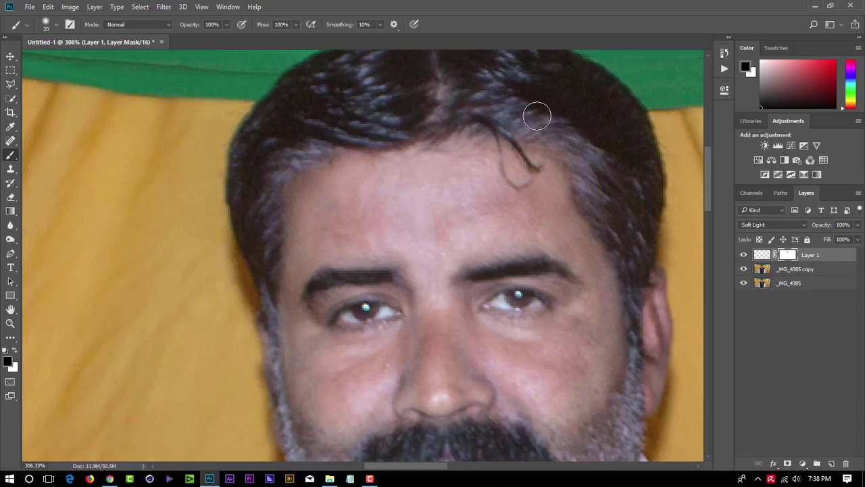
pyautogui.scroll(-2, 324, 224)
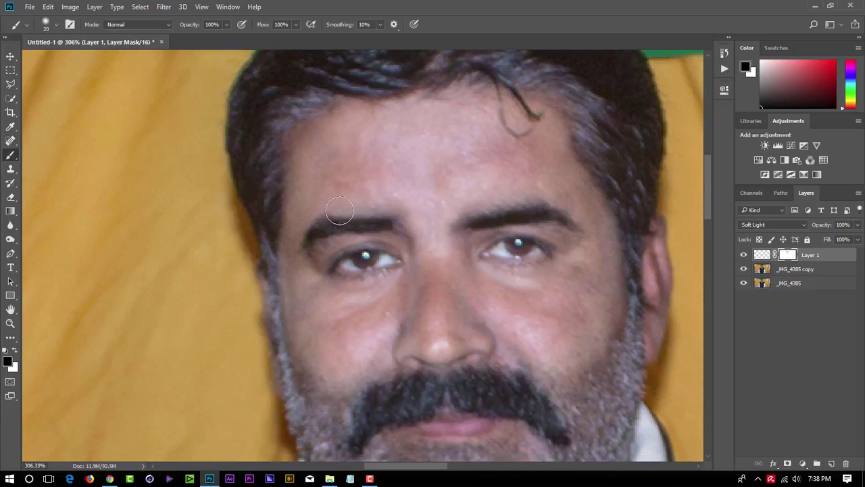
pyautogui.click(810, 270)
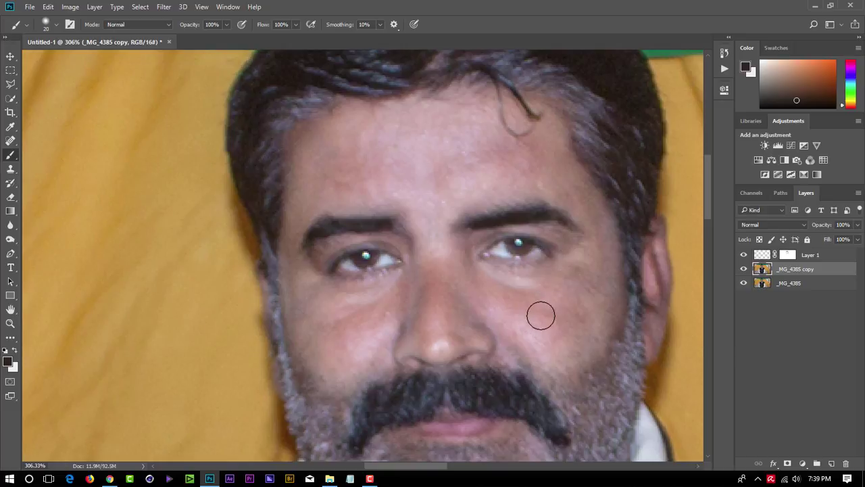
# Step: Sample a skin tone and set the brush to 37% flow and 12% opacity
pyautogui.keyDown('alt'); pyautogui.click(514, 307); pyautogui.keyUp('alt')
pyautogui.moveTo(546, 330); pyautogui.dragTo(514, 301)
pyautogui.click(294, 24)
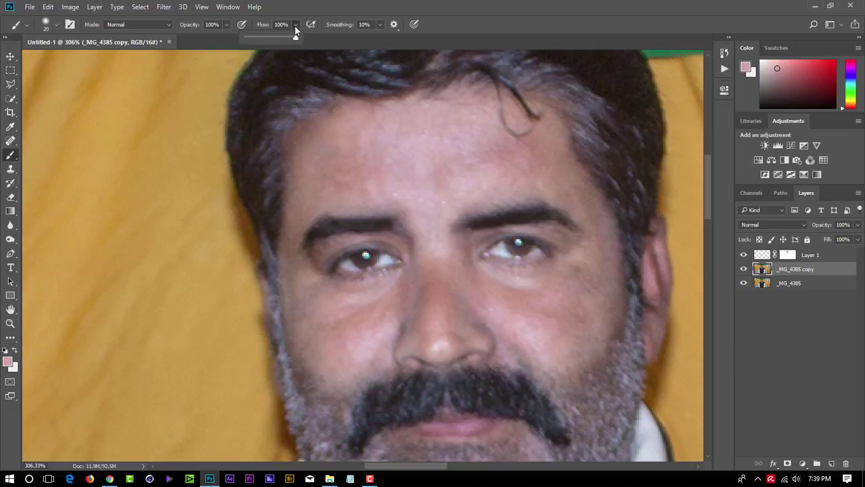
pyautogui.click(266, 39)
pyautogui.keyDown('alt'); pyautogui.click(575, 287); pyautogui.keyUp('alt')
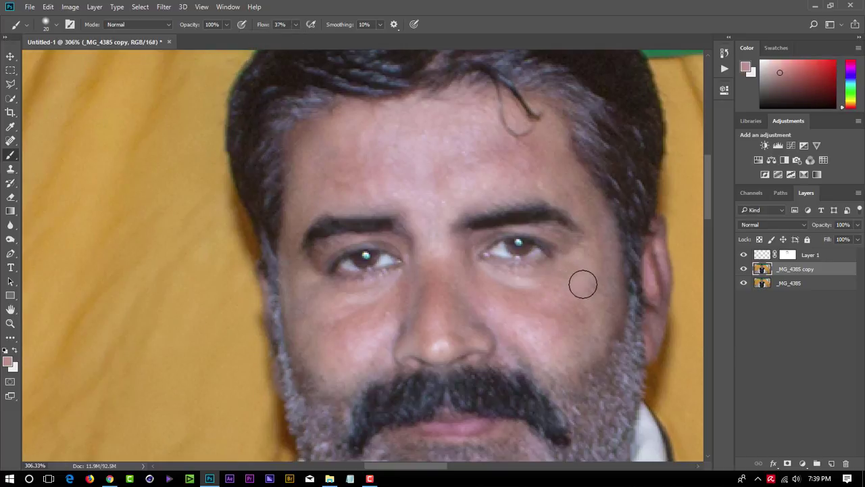
pyautogui.click(226, 25)
pyautogui.moveTo(227, 38); pyautogui.dragTo(183, 39)
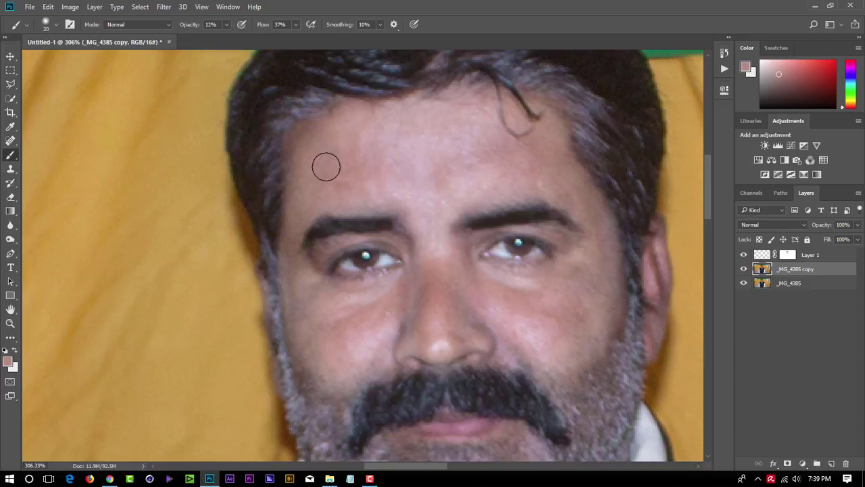
# Step: Paint faint resampled cheek skin tones over both cheeks
pyautogui.keyDown('alt'); pyautogui.click(360, 319); pyautogui.keyUp('alt')
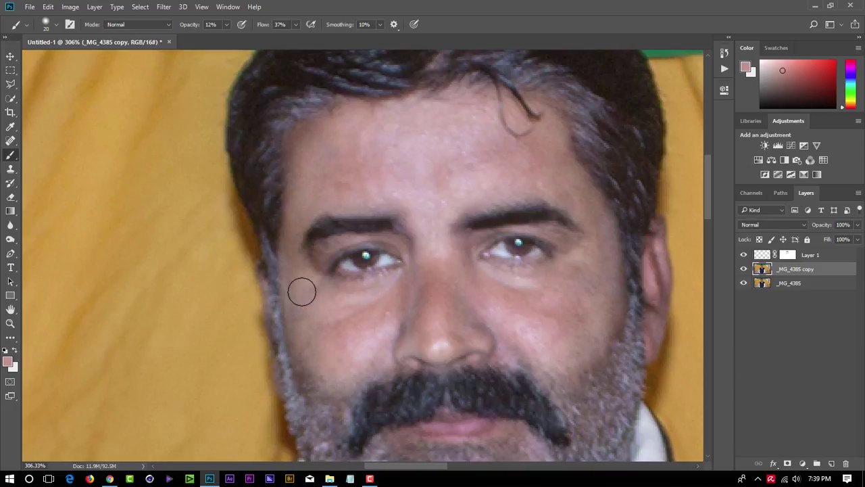
pyautogui.keyDown('alt'); pyautogui.click(370, 318); pyautogui.keyUp('alt')
pyautogui.keyDown('alt'); pyautogui.click(331, 351); pyautogui.keyUp('alt')
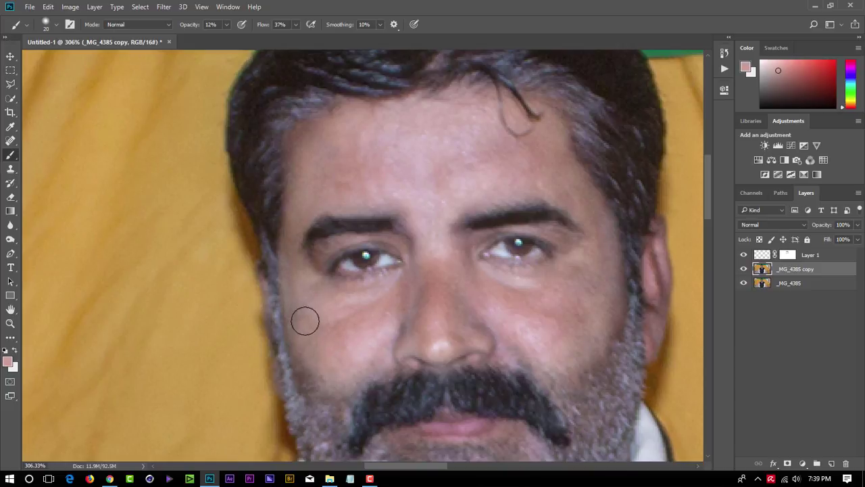
pyautogui.keyDown('alt'); pyautogui.click(544, 335); pyautogui.keyUp('alt')
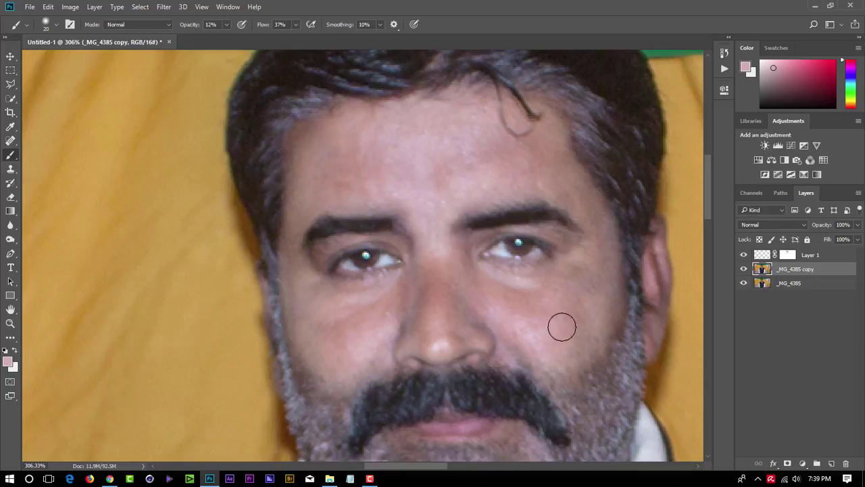
pyautogui.keyDown('alt'); pyautogui.click(589, 287); pyautogui.keyUp('alt')
pyautogui.scroll(-3, 525, 241)
pyautogui.scroll(1, 531, 198)
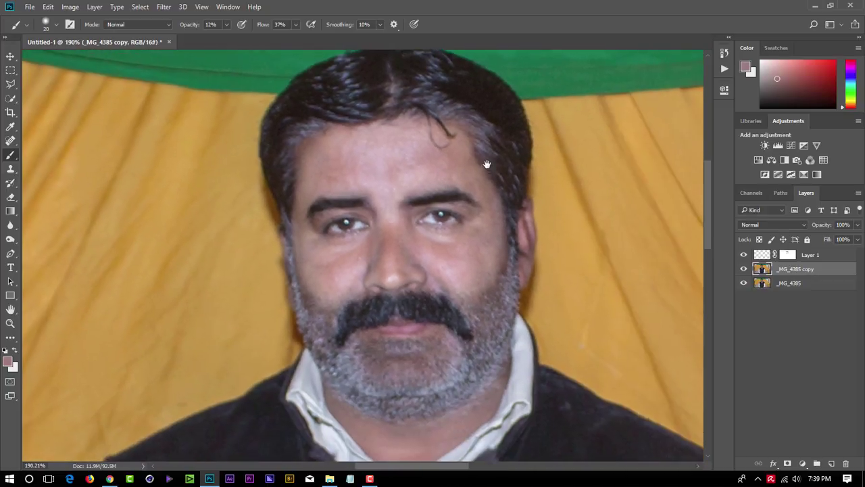
# Step: Lower Layer 1's opacity to 42%
pyautogui.click(813, 255)
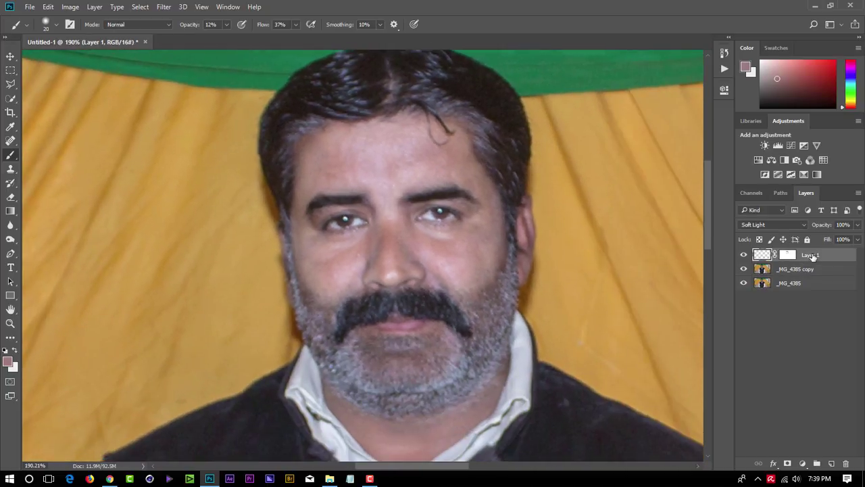
pyautogui.click(858, 224)
pyautogui.moveTo(833, 240); pyautogui.dragTo(810, 248)
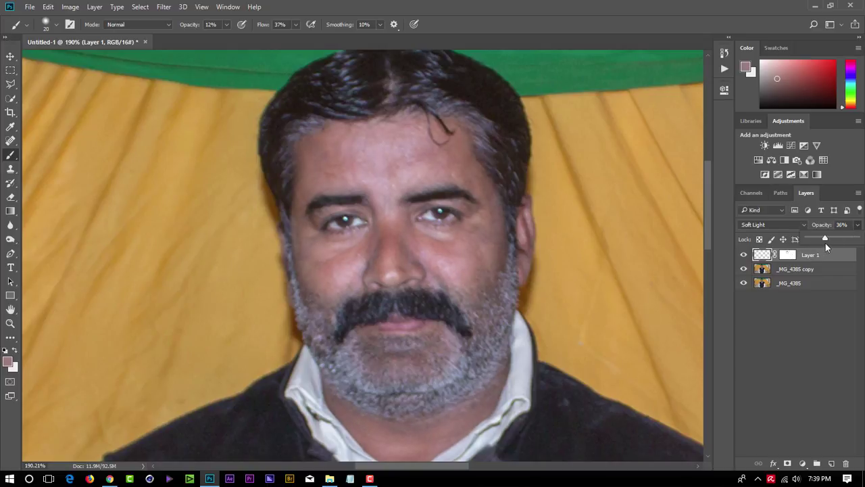
pyautogui.moveTo(829, 241); pyautogui.dragTo(827, 241)
# Step: Merge Layer 1 with the _MG_4385 copy layer
pyautogui.click(828, 270)
pyautogui.keyDown('shift'); pyautogui.click(830, 256); pyautogui.keyUp('shift')
pyautogui.rightClick(829, 260)
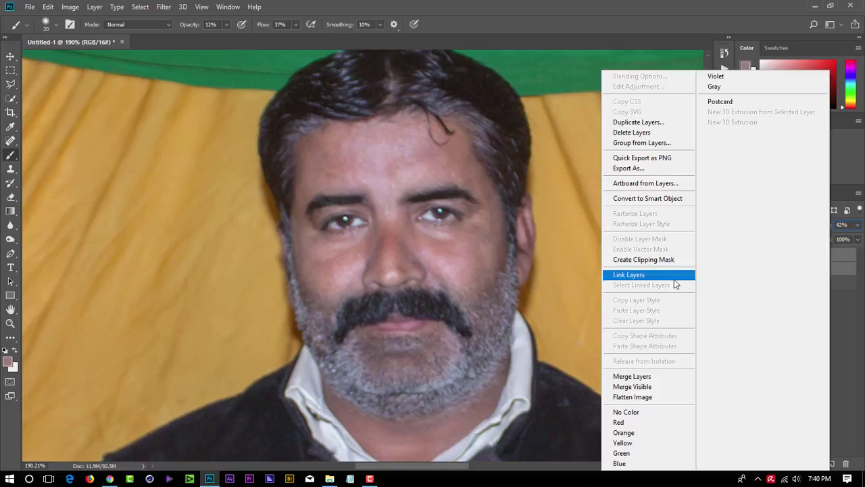
pyautogui.click(642, 378)
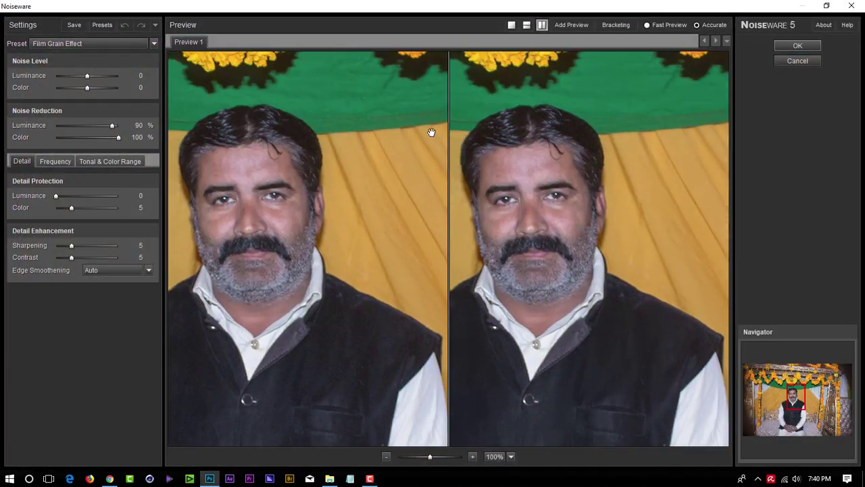
# Step: Apply Noiseware's Full noise reduction preset to merged Layer 1
pyautogui.click(106, 44)
pyautogui.click(95, 260)
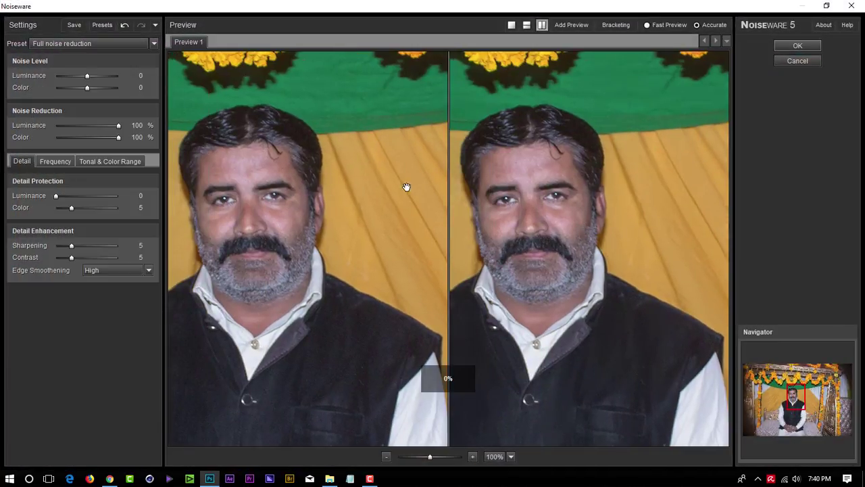
pyautogui.click(798, 47)
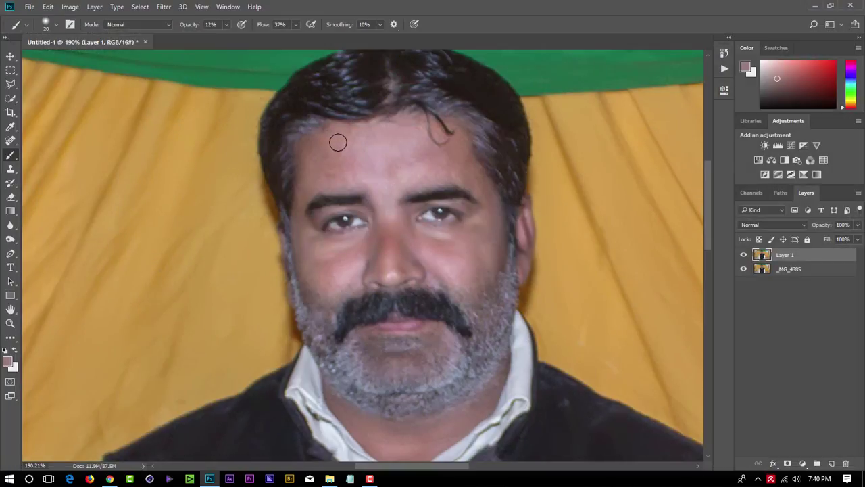
# Step: Apply a Curves adjustment raising the midtones and slightly lowering the top highlight point
pyautogui.scroll(-2, 276, 101)
pyautogui.click(73, 7)
pyautogui.moveTo(86, 34)
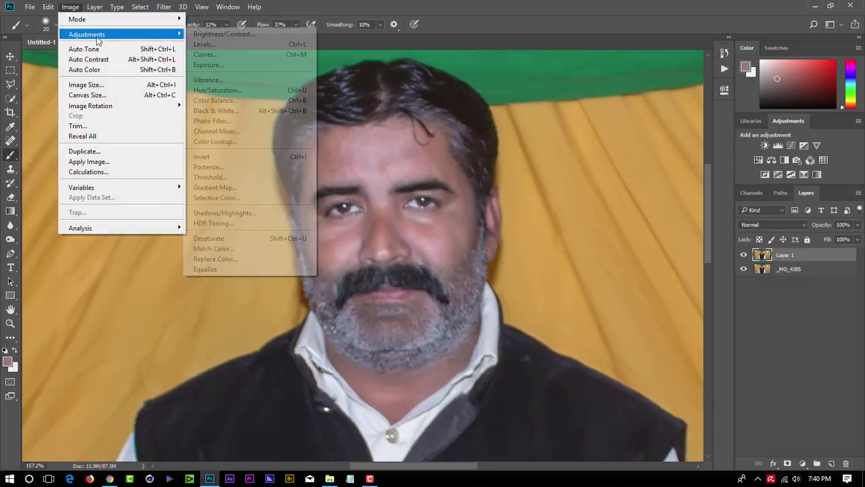
pyautogui.click(205, 54)
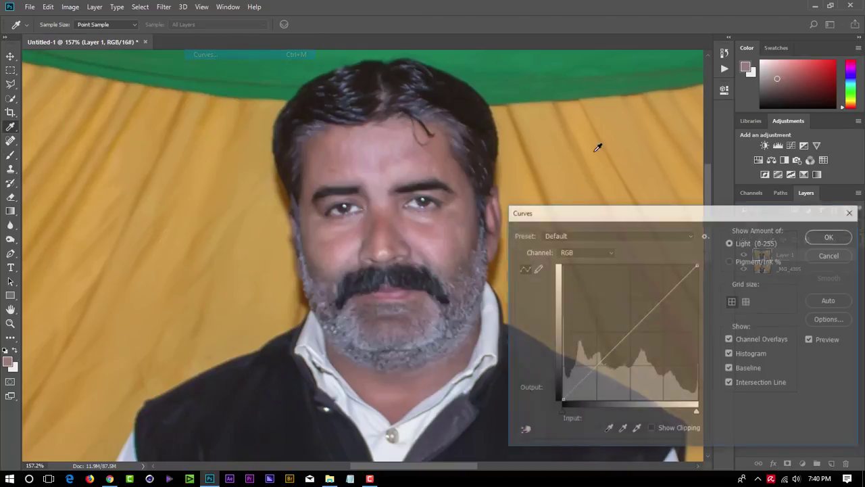
pyautogui.moveTo(639, 322)
pyautogui.mouseDown()
pyautogui.moveTo(638, 308)
pyautogui.moveTo(637, 318)
pyautogui.mouseUp()
pyautogui.click(609, 355)
pyautogui.moveTo(698, 265); pyautogui.dragTo(696, 268)
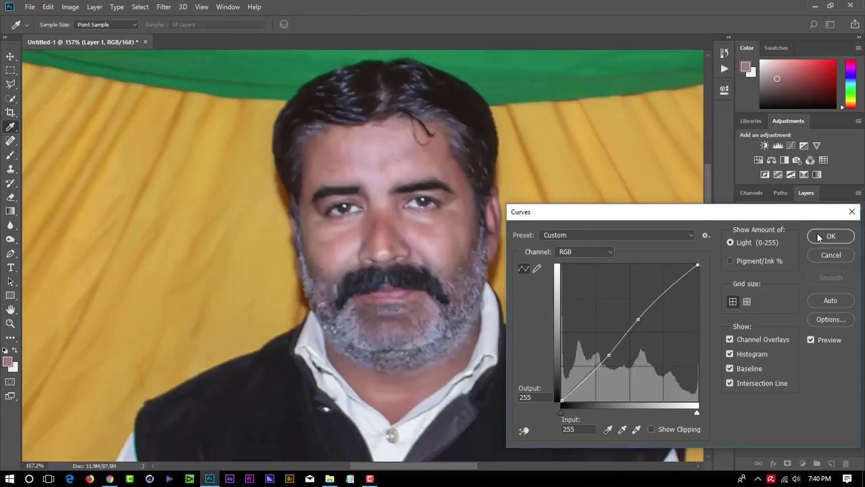
pyautogui.click(830, 235)
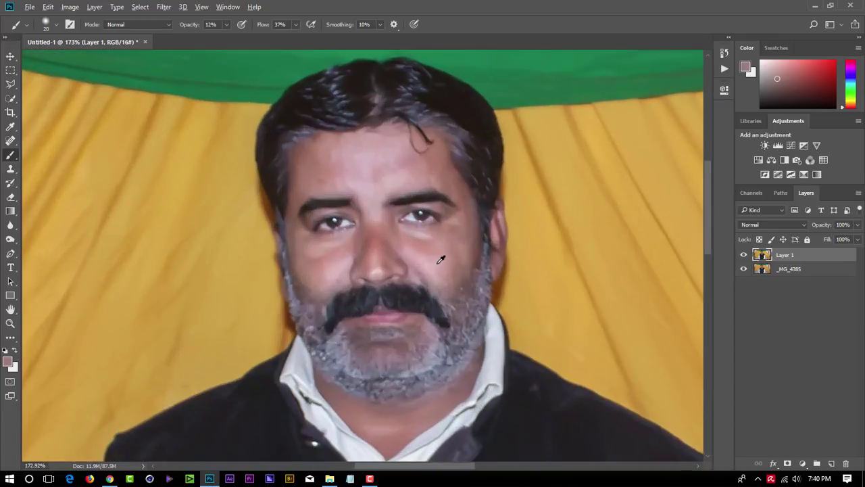
# Step: Paint faint sampled skin tones over the cheek, under-eye area and forehead
pyautogui.keyDown('alt'); pyautogui.click(438, 263); pyautogui.keyUp('alt')
pyautogui.keyDown('alt'); pyautogui.click(452, 230); pyautogui.keyUp('alt')
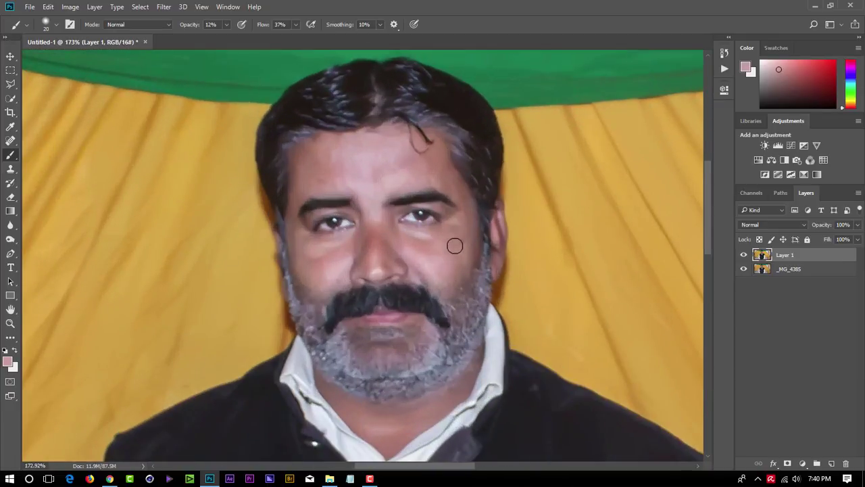
pyautogui.keyDown('alt'); pyautogui.click(455, 245); pyautogui.keyUp('alt')
pyautogui.keyDown('alt'); pyautogui.click(378, 177); pyautogui.keyUp('alt')
pyautogui.keyDown('alt'); pyautogui.click(392, 175); pyautogui.keyUp('alt')
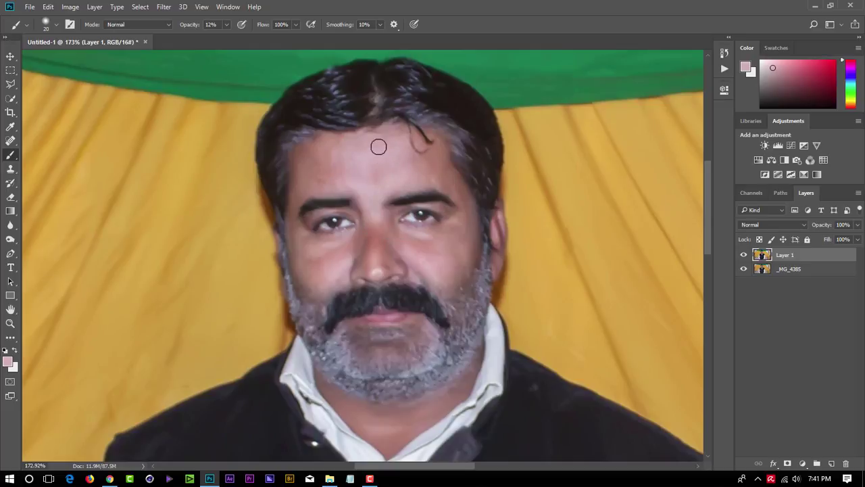
# Step: Enlarge the brush to 30 and paint resampled skin tones over both cheeks
pyautogui.press(']')
pyautogui.keyDown('alt'); pyautogui.click(441, 256); pyautogui.keyUp('alt')
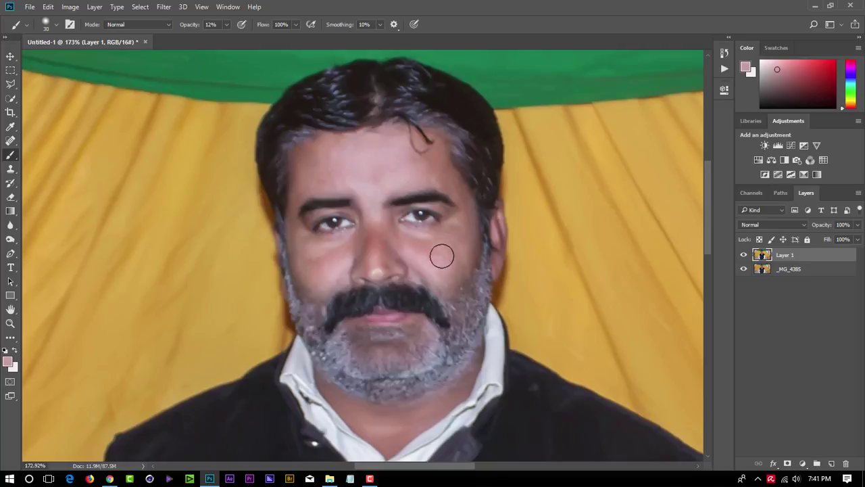
pyautogui.keyDown('alt'); pyautogui.click(317, 259); pyautogui.keyUp('alt')
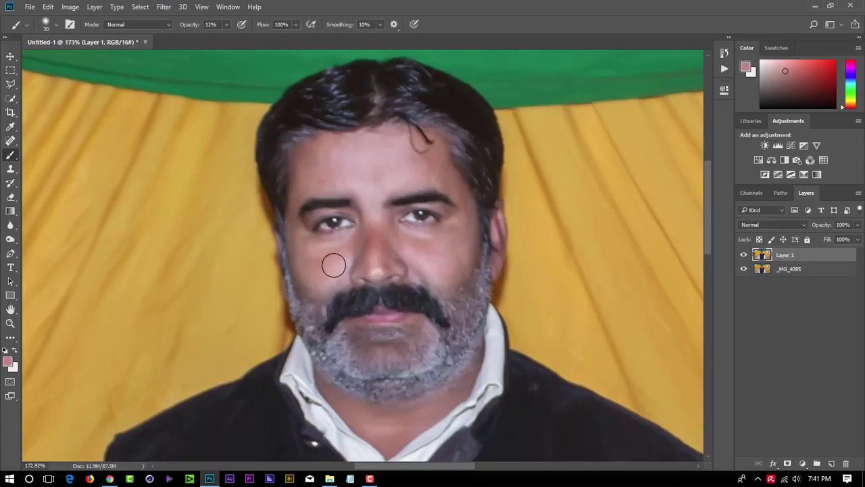
pyautogui.keyDown('alt'); pyautogui.click(454, 283); pyautogui.keyUp('alt')
pyautogui.keyDown('alt'); pyautogui.click(472, 253); pyautogui.keyUp('alt')
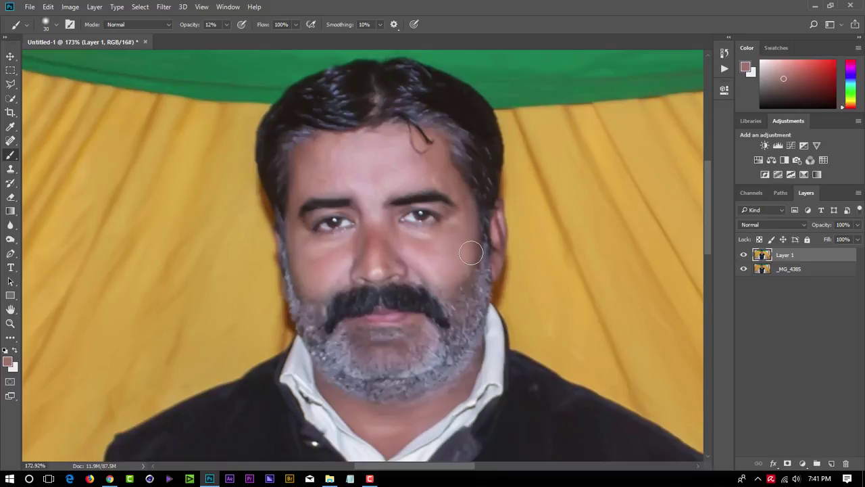
pyautogui.keyDown('alt'); pyautogui.click(470, 247); pyautogui.keyUp('alt')
# Step: Add a Levels adjustment with the Red channel input range set to 24–243
pyautogui.click(778, 145)
pyautogui.click(620, 140)
pyautogui.click(608, 150)
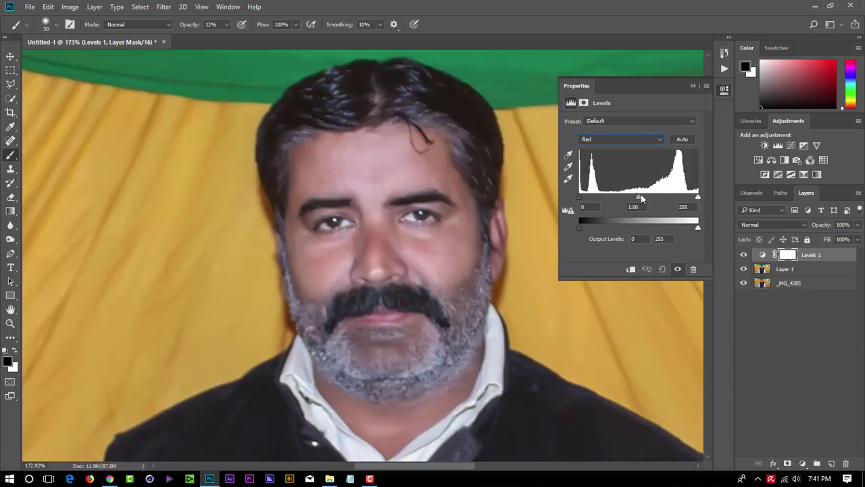
pyautogui.moveTo(579, 197); pyautogui.dragTo(590, 198)
pyautogui.moveTo(688, 201); pyautogui.dragTo(693, 203)
pyautogui.click(721, 90)
# Step: Add Levels 2 with Green midtone 1.03 and white point 246, then select it
pyautogui.click(778, 145)
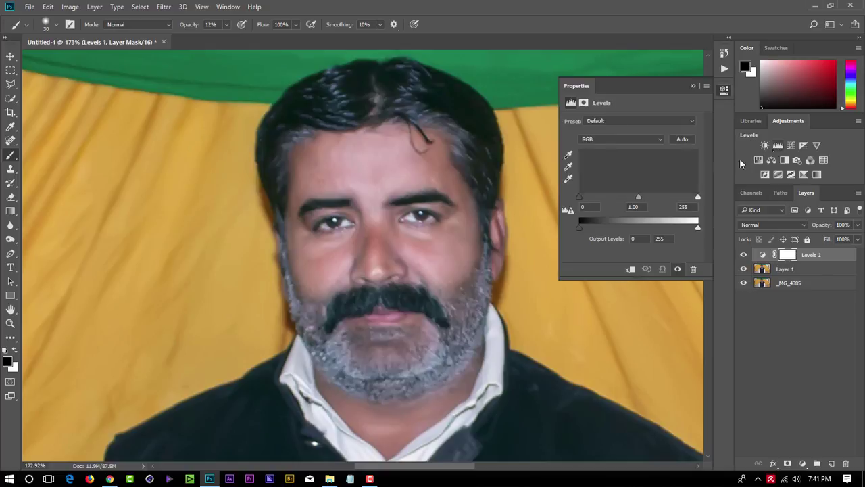
pyautogui.click(621, 140)
pyautogui.click(608, 161)
pyautogui.moveTo(638, 201); pyautogui.dragTo(637, 201)
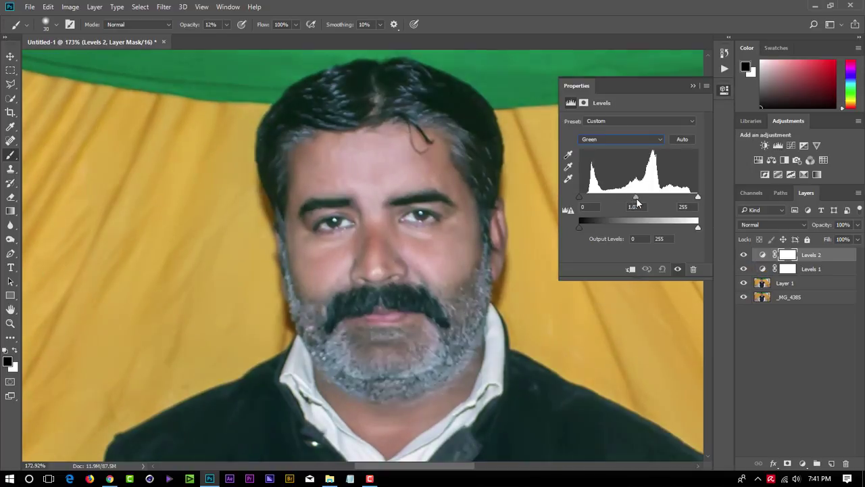
pyautogui.moveTo(697, 197); pyautogui.dragTo(696, 197)
pyautogui.click(693, 86)
# Step: Merge the Levels layers down into Layer 1 and compare before and after
pyautogui.keyDown('shift'); pyautogui.click(814, 282); pyautogui.keyUp('shift')
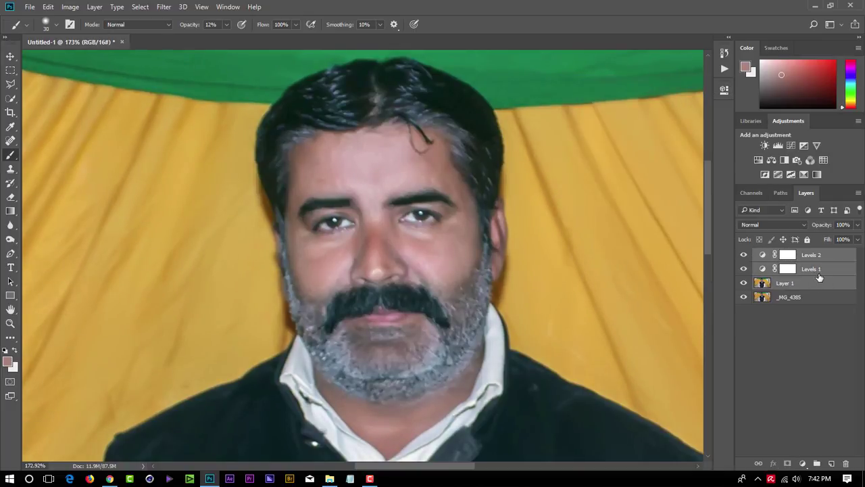
pyautogui.rightClick(814, 283)
pyautogui.click(628, 376)
pyautogui.click(743, 256)
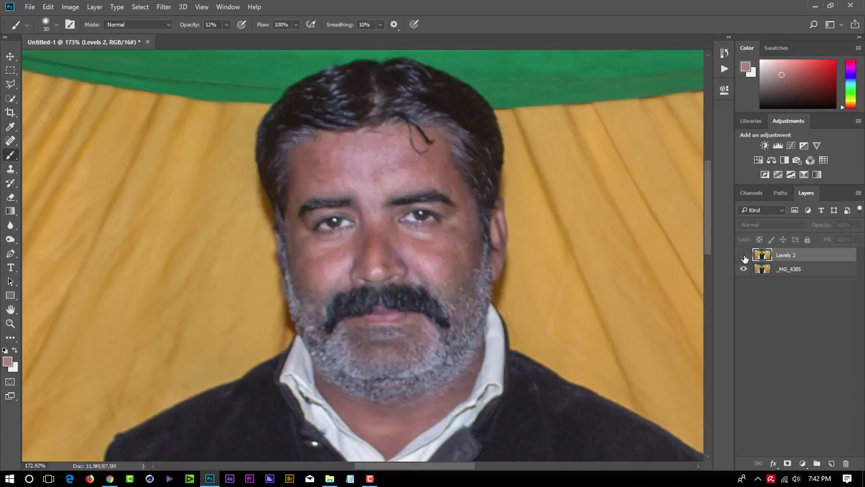
pyautogui.click(743, 255)
pyautogui.click(743, 256)
pyautogui.click(743, 255)
# Step: Apply Color Balance: midtones Blue +4 and shadows Magenta −7
pyautogui.hotkey('ctrl', 'b')
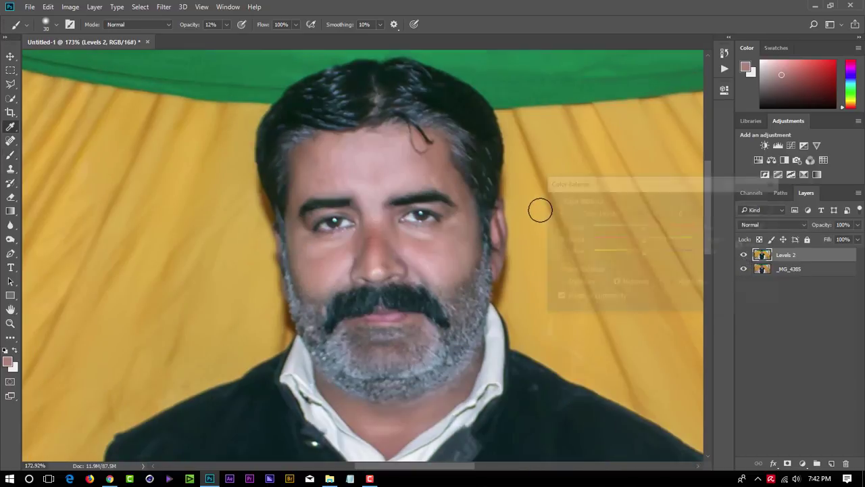
pyautogui.moveTo(639, 251); pyautogui.dragTo(629, 239)
pyautogui.click(559, 284)
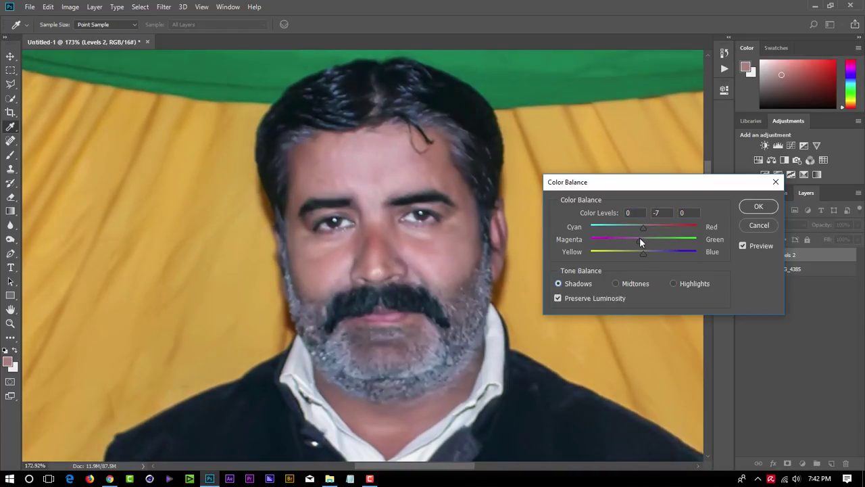
pyautogui.click(759, 206)
pyautogui.press('b')
pyautogui.hotkey('alt', 'shift', 'ctrl', 'w')
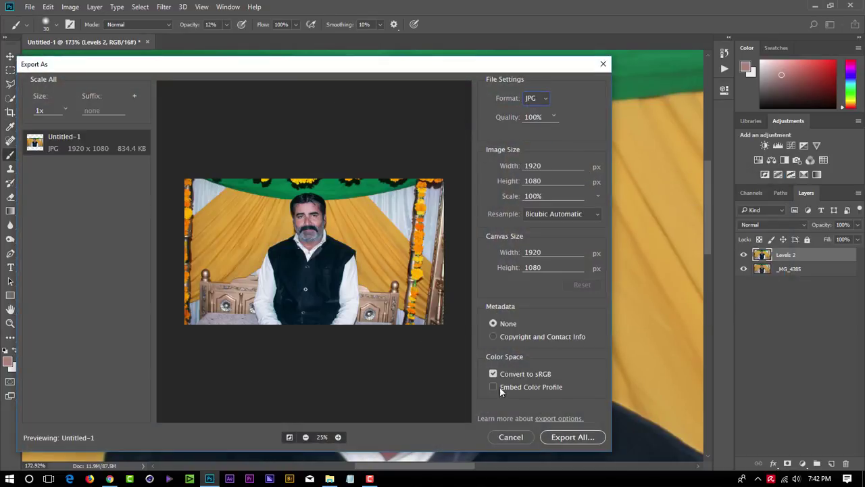
# Step: Export the 1920×1080 portrait as a 100%-quality JPG named 'sss' on the Desktop
pyautogui.click(578, 437)
pyautogui.write('sss')
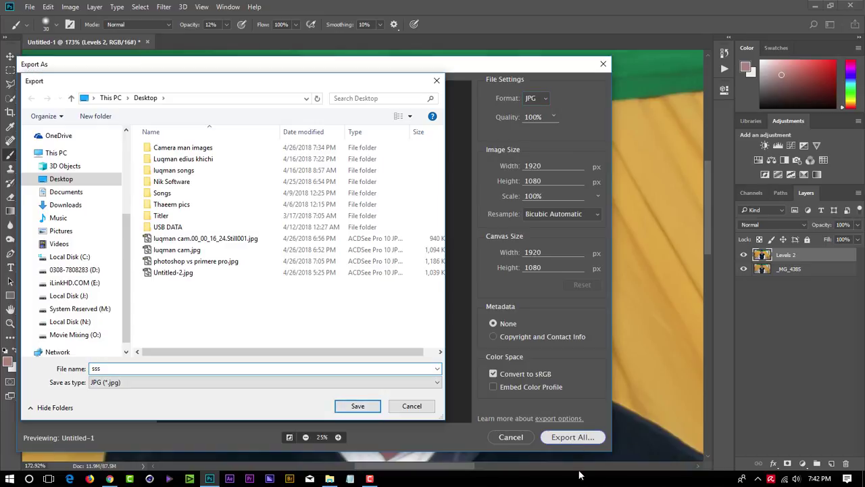
pyautogui.write('wd')
pyautogui.click(359, 409)
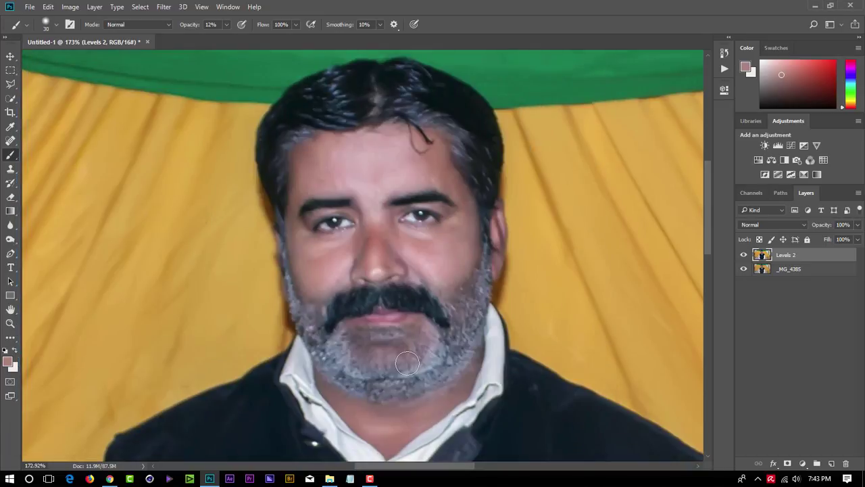